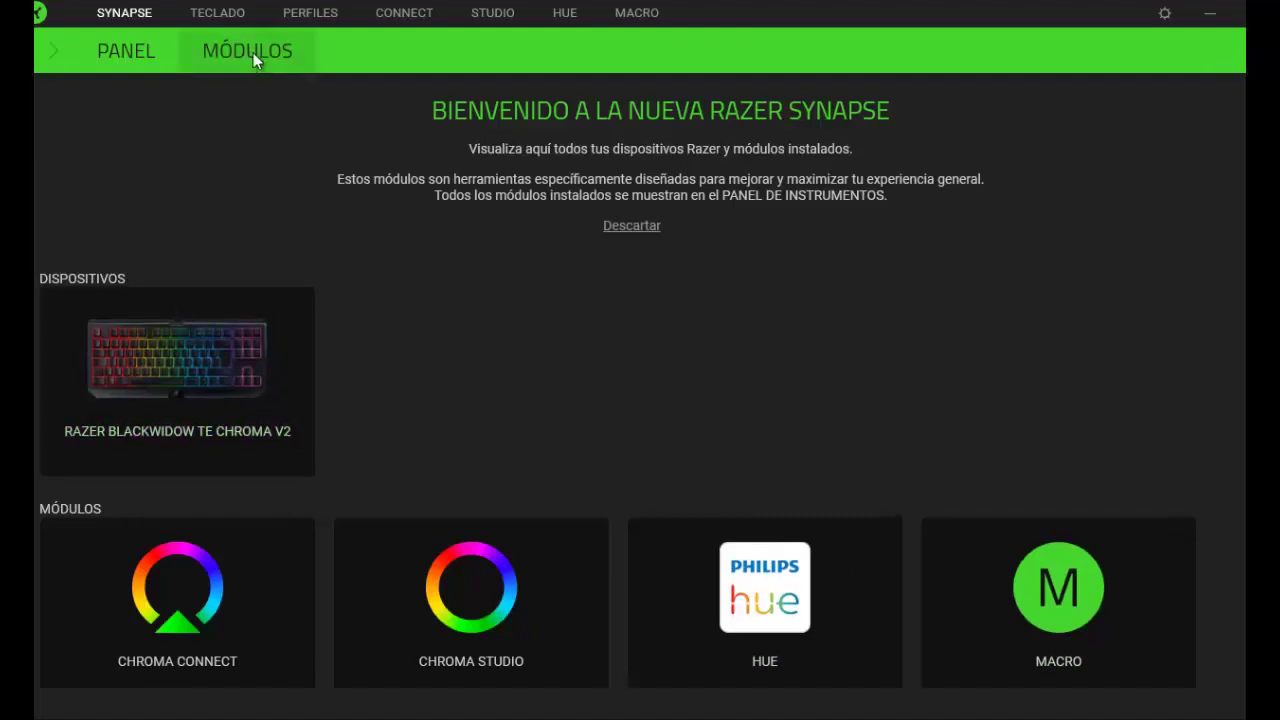
- Open the Razer BlackWidow TE Chroma V2 settings, and switch game mode to Siempre encendido and back to Off
left_click(165, 387)
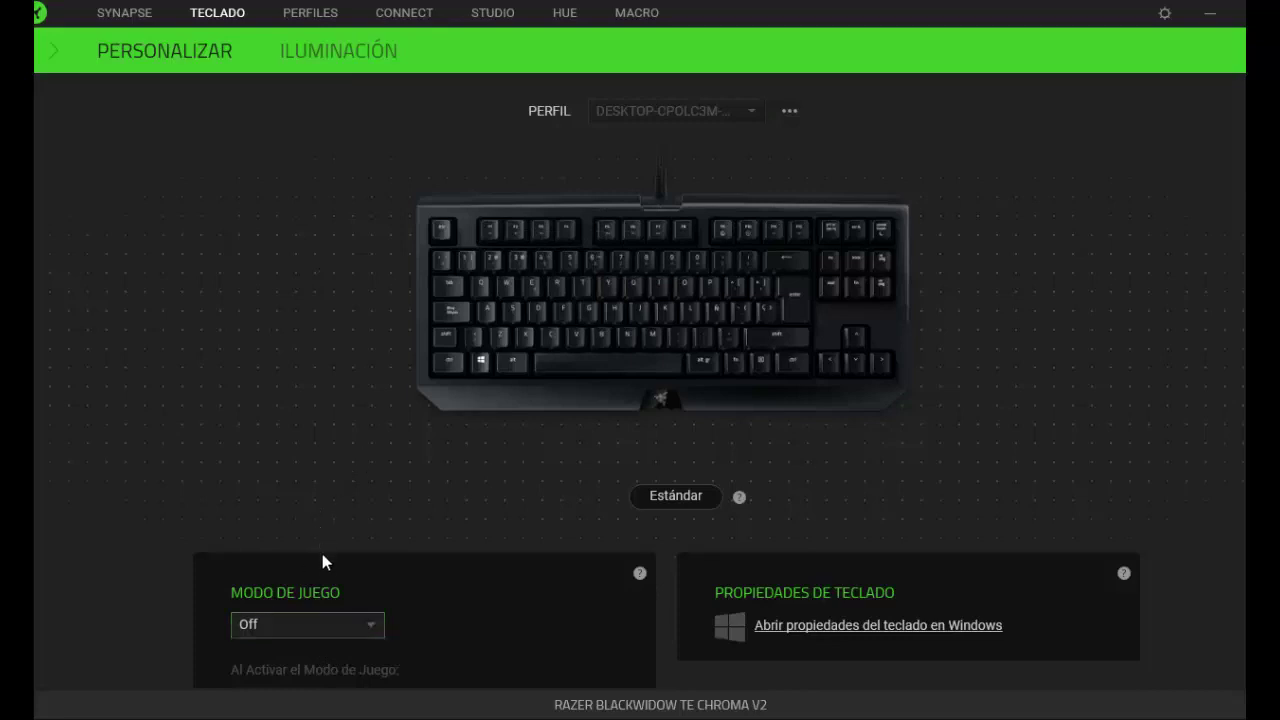
left_click(333, 621)
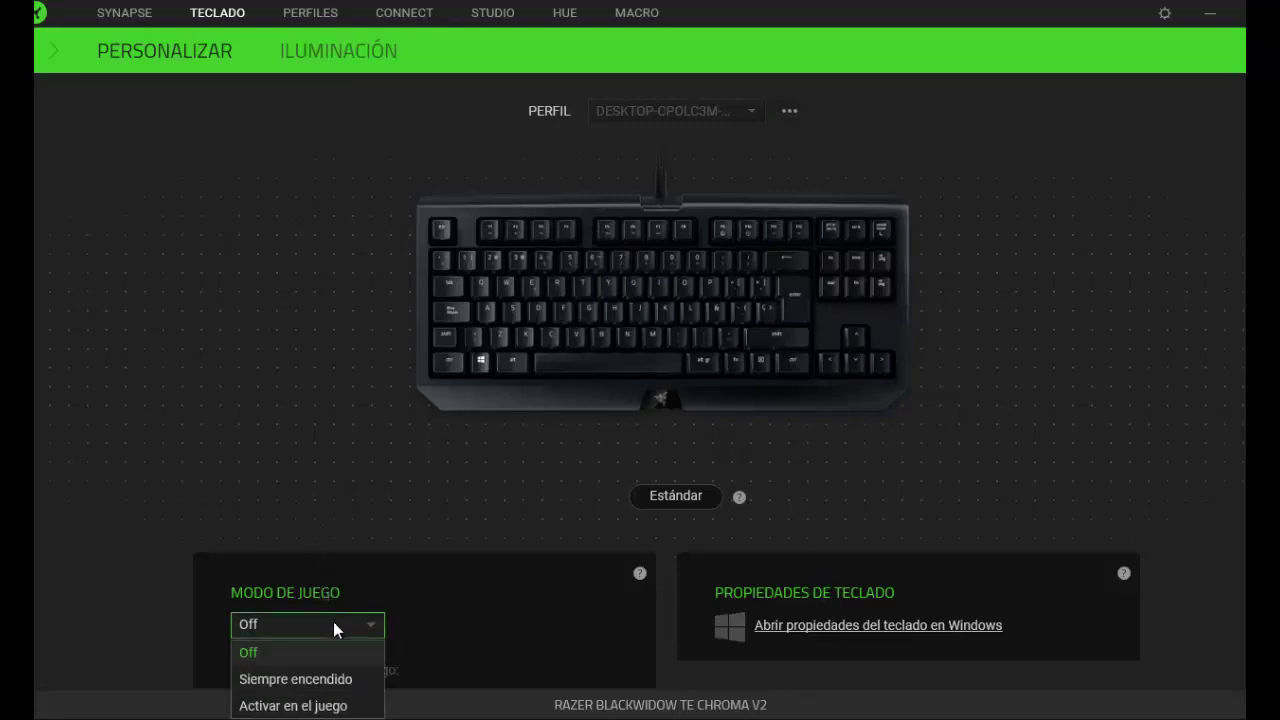
left_click(324, 680)
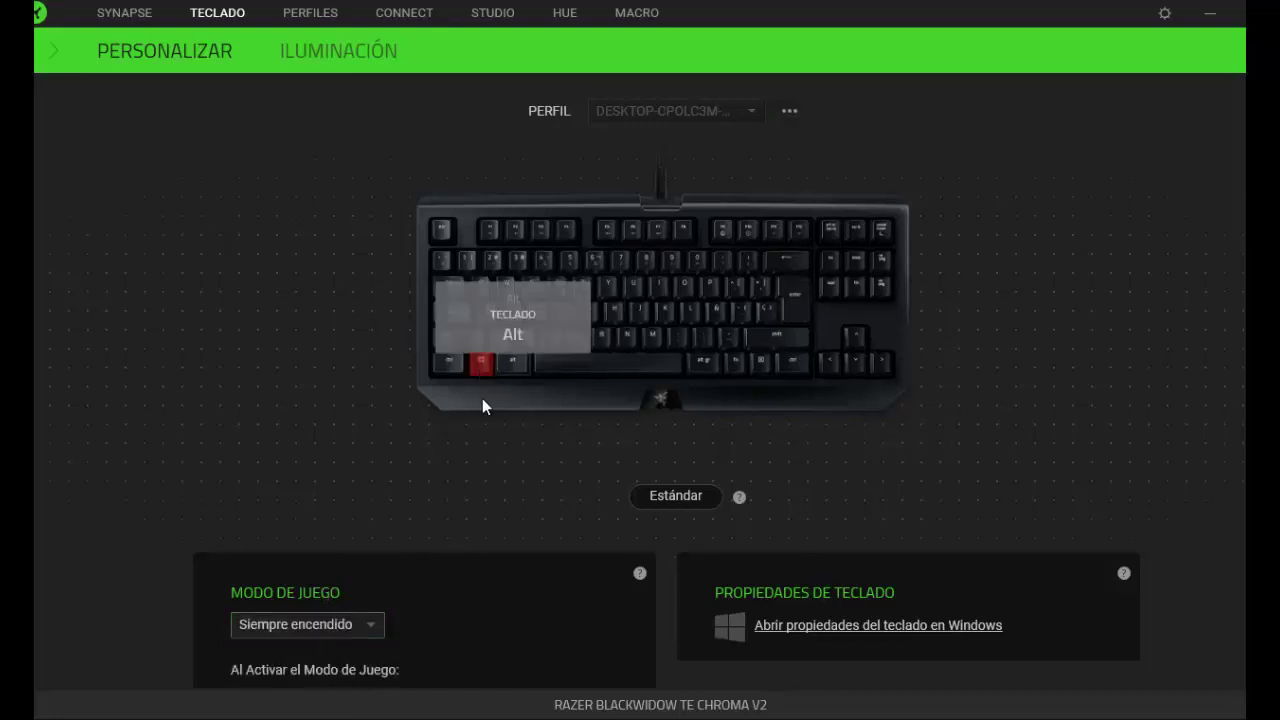
mouse_move(484, 367)
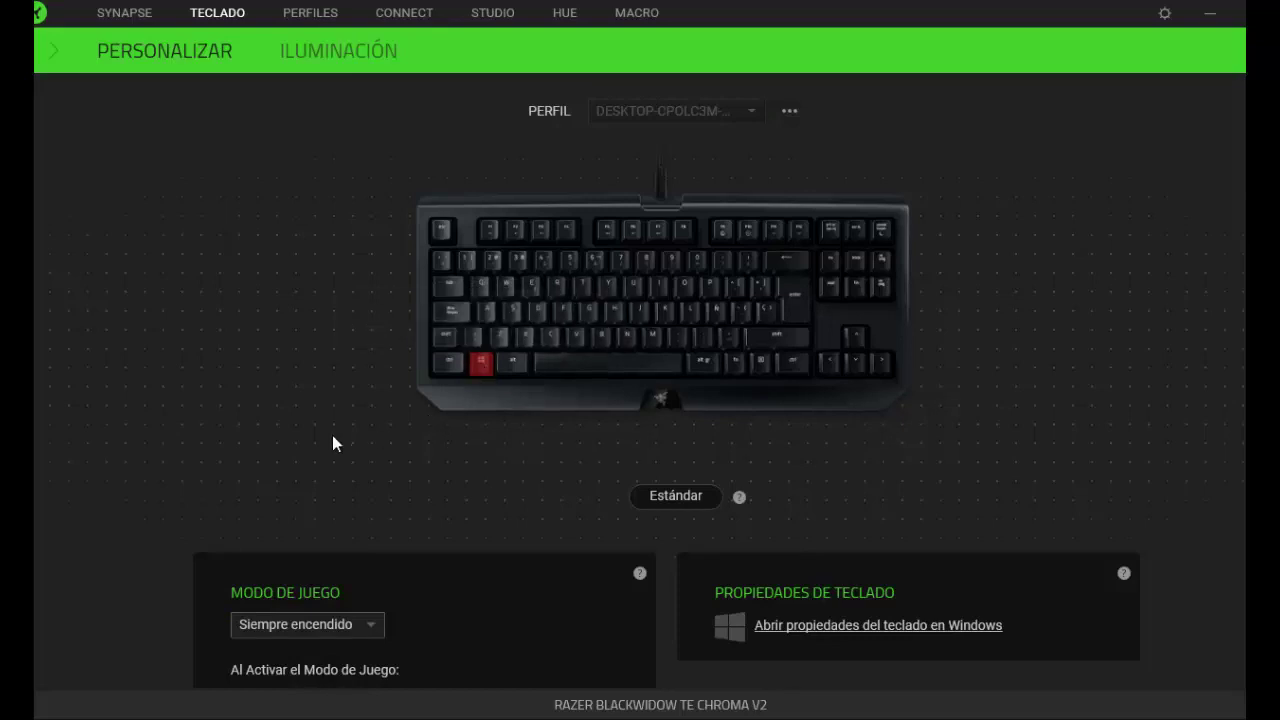
left_click(311, 622)
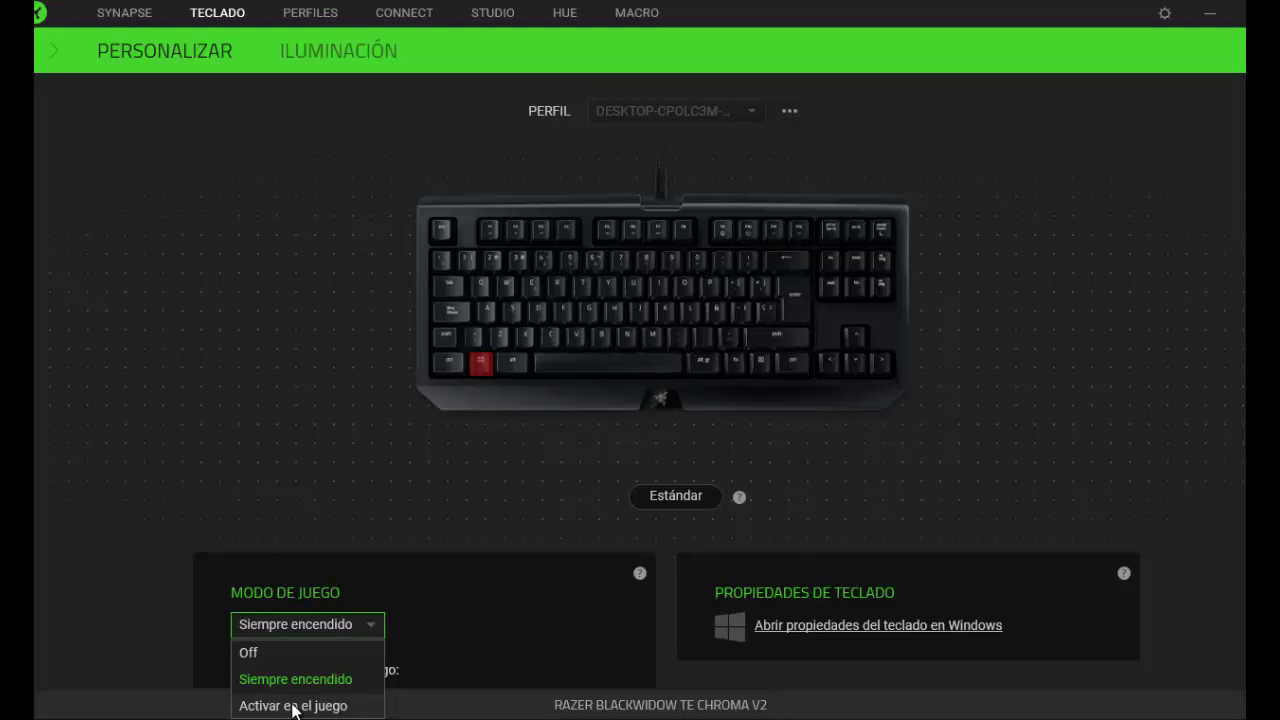
left_click(325, 654)
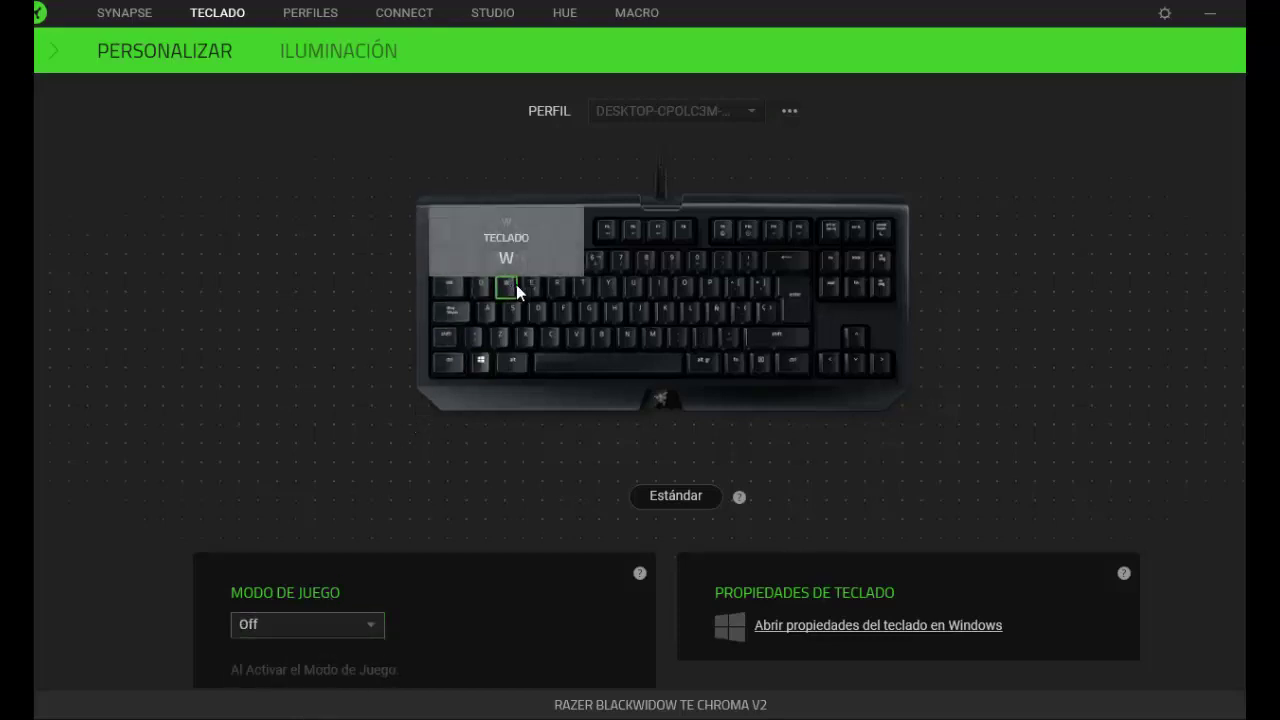
- View the keyboard function remapping options for the T key and close them without assigning anything
left_click(582, 287)
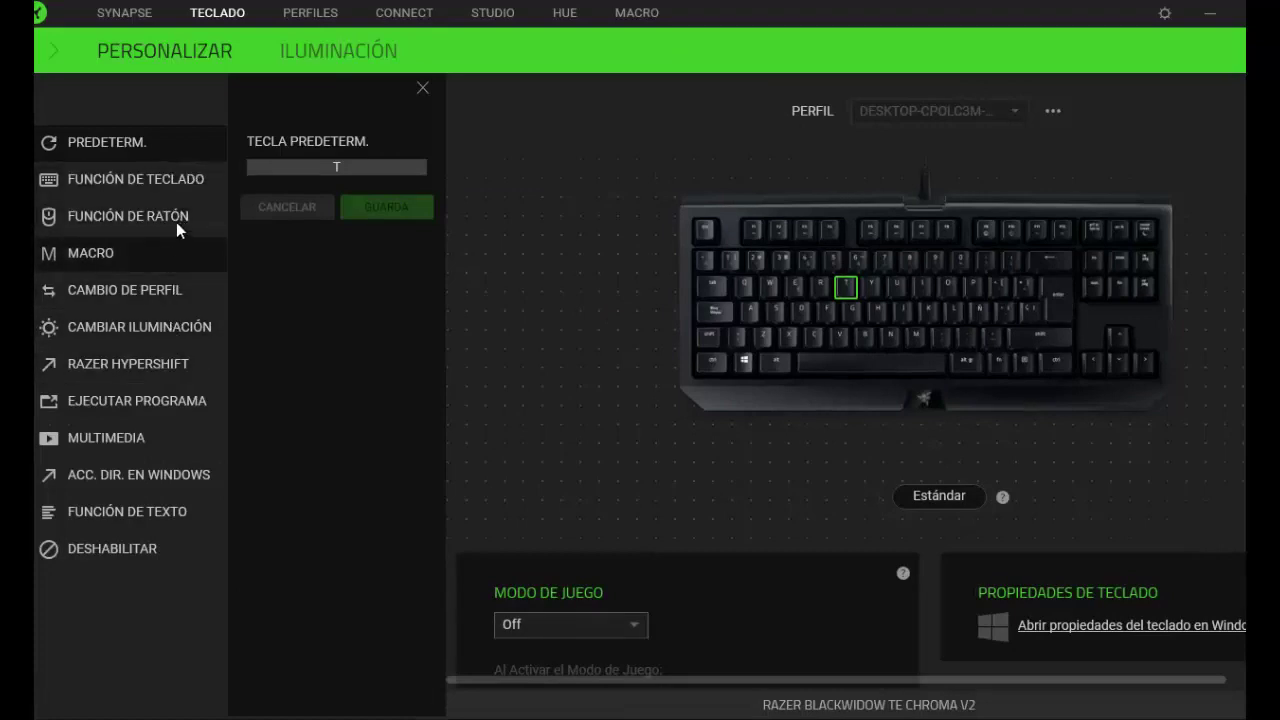
left_click(185, 177)
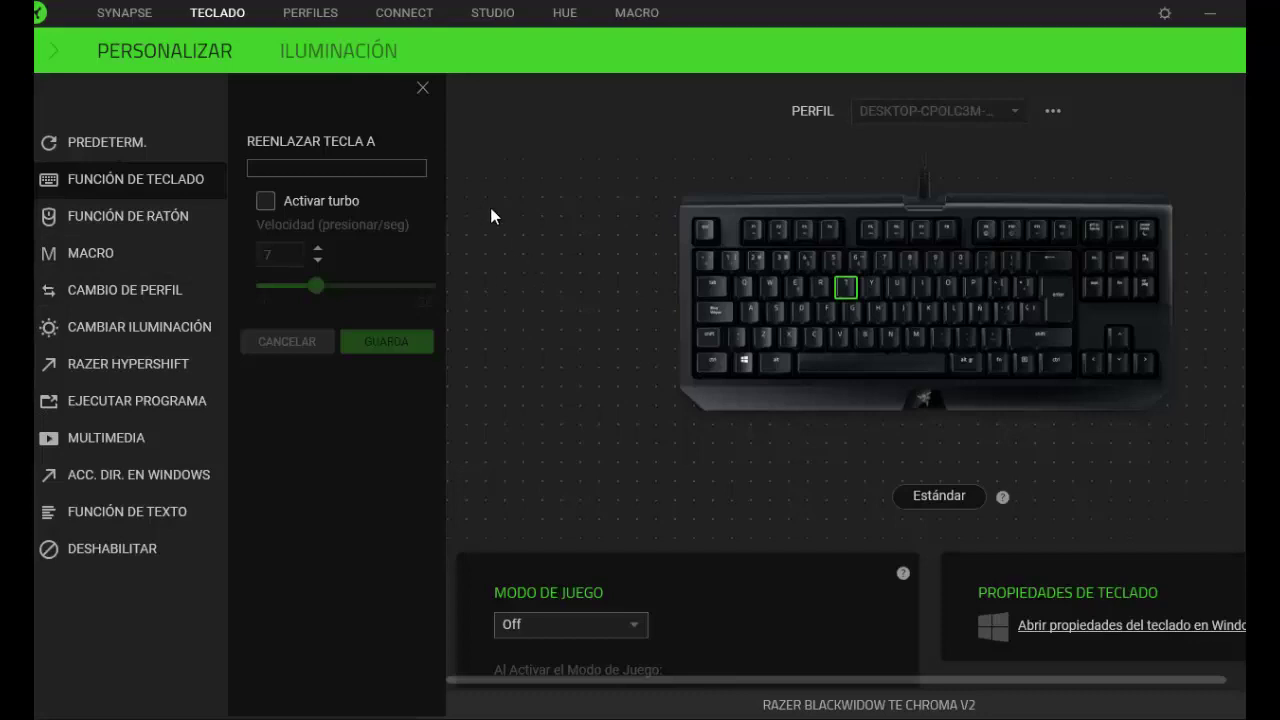
left_click(430, 97)
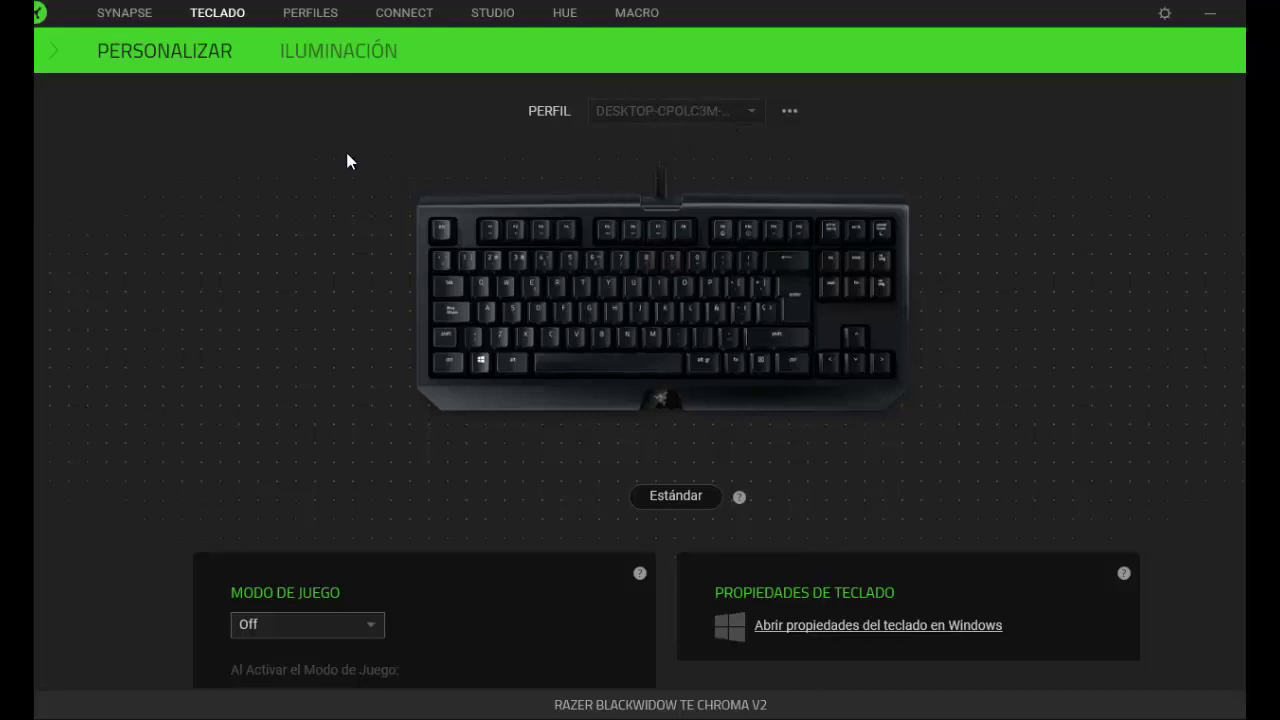
- Open the keyboard's lighting settings, and try a brightness of 67 before returning it to 100
left_click(320, 63)
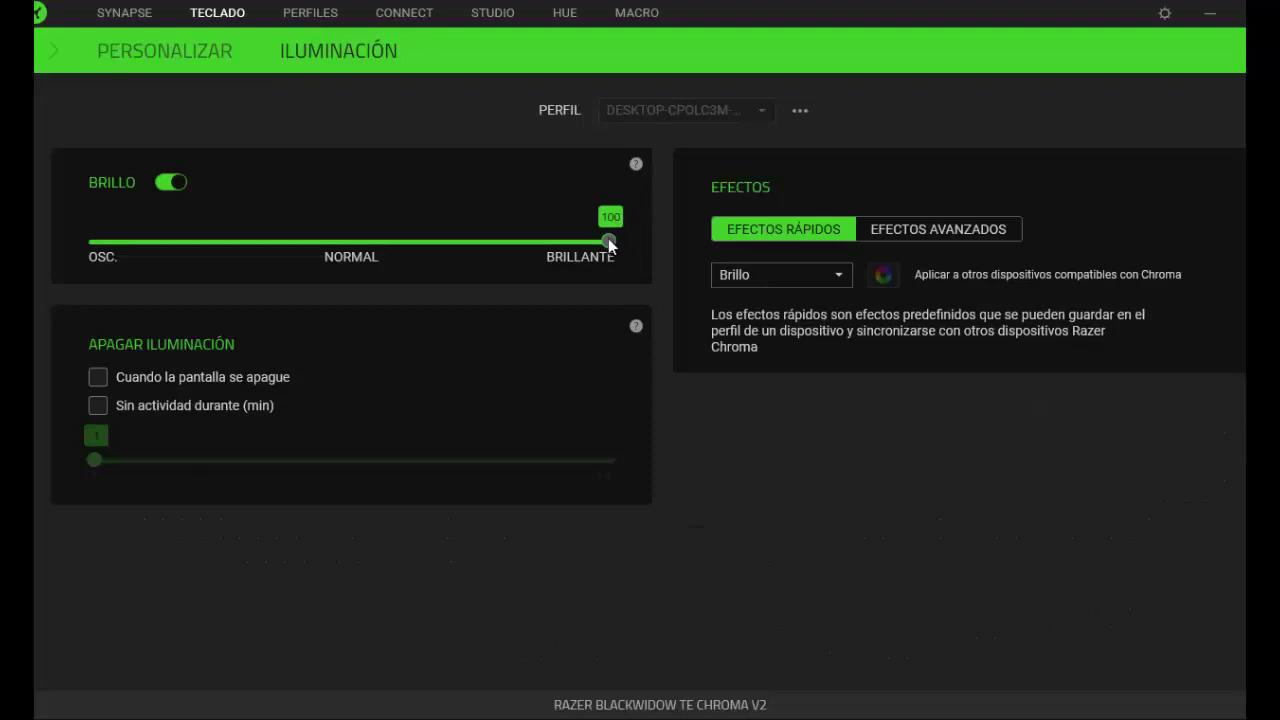
left_click(356, 241)
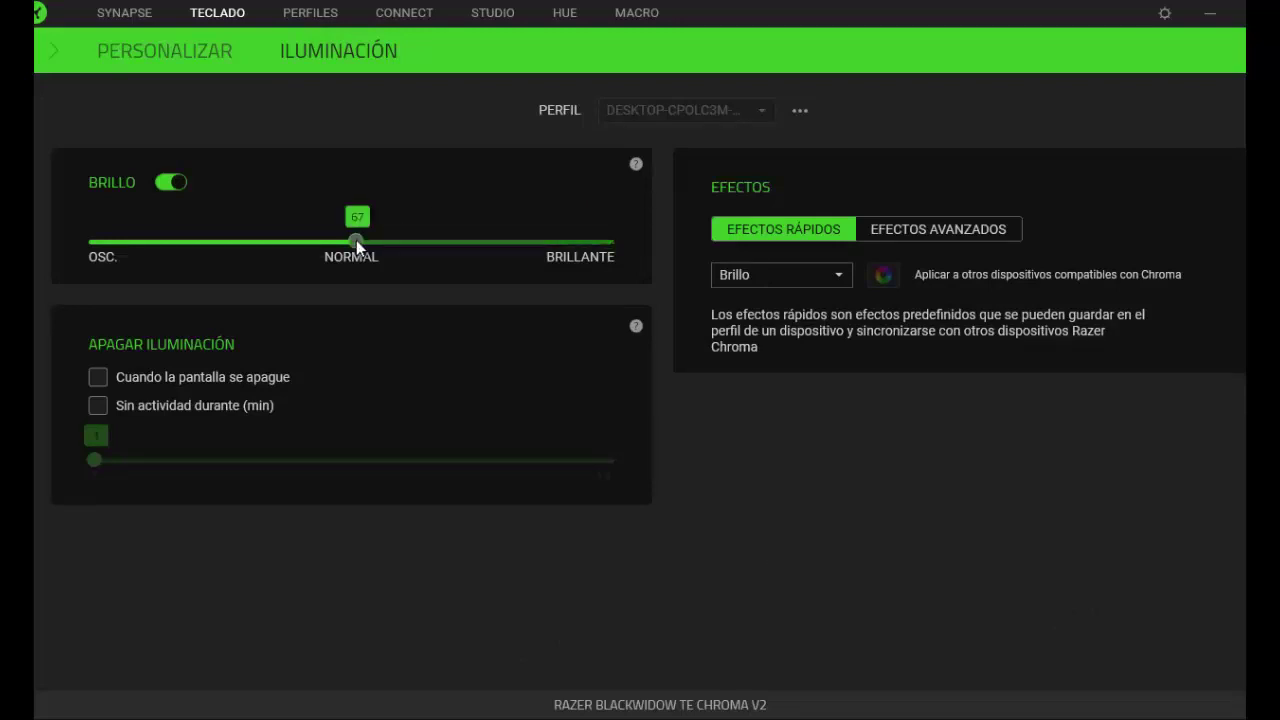
left_click(612, 248)
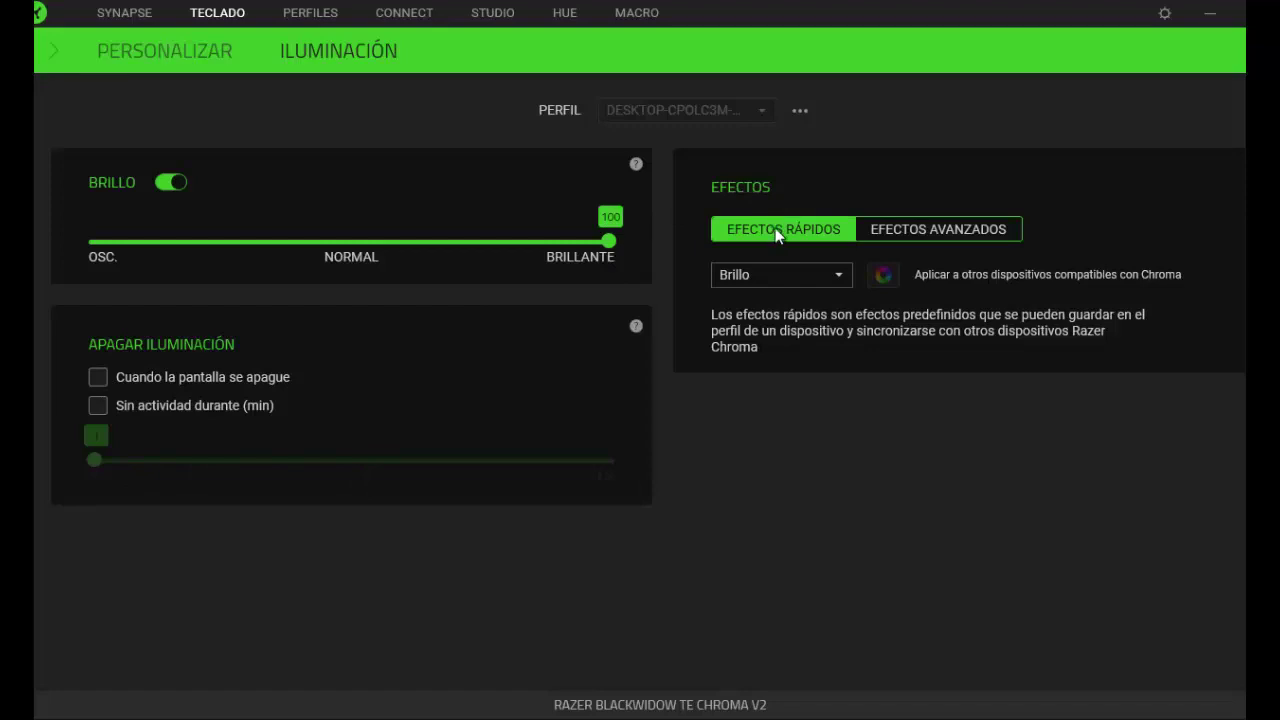
- Try the quick lighting effects Luz estelar and Onda, and switch back to Brillo
left_click(757, 285)
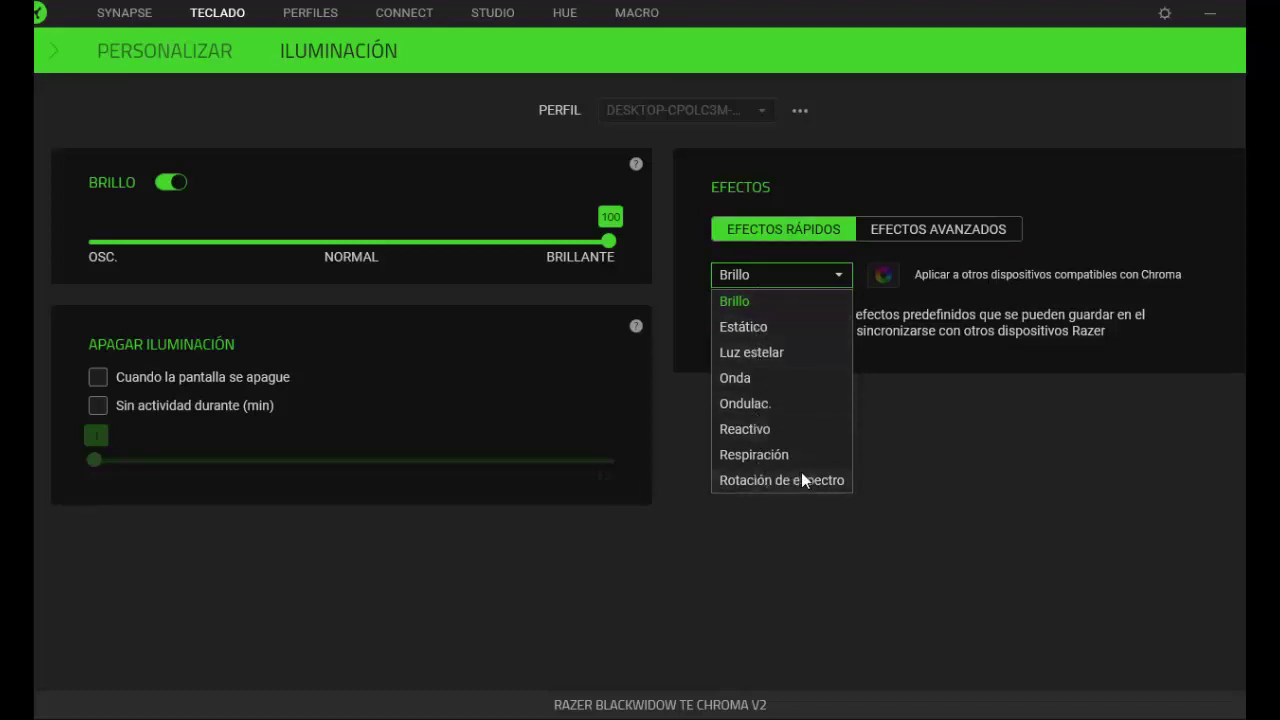
left_click(774, 348)
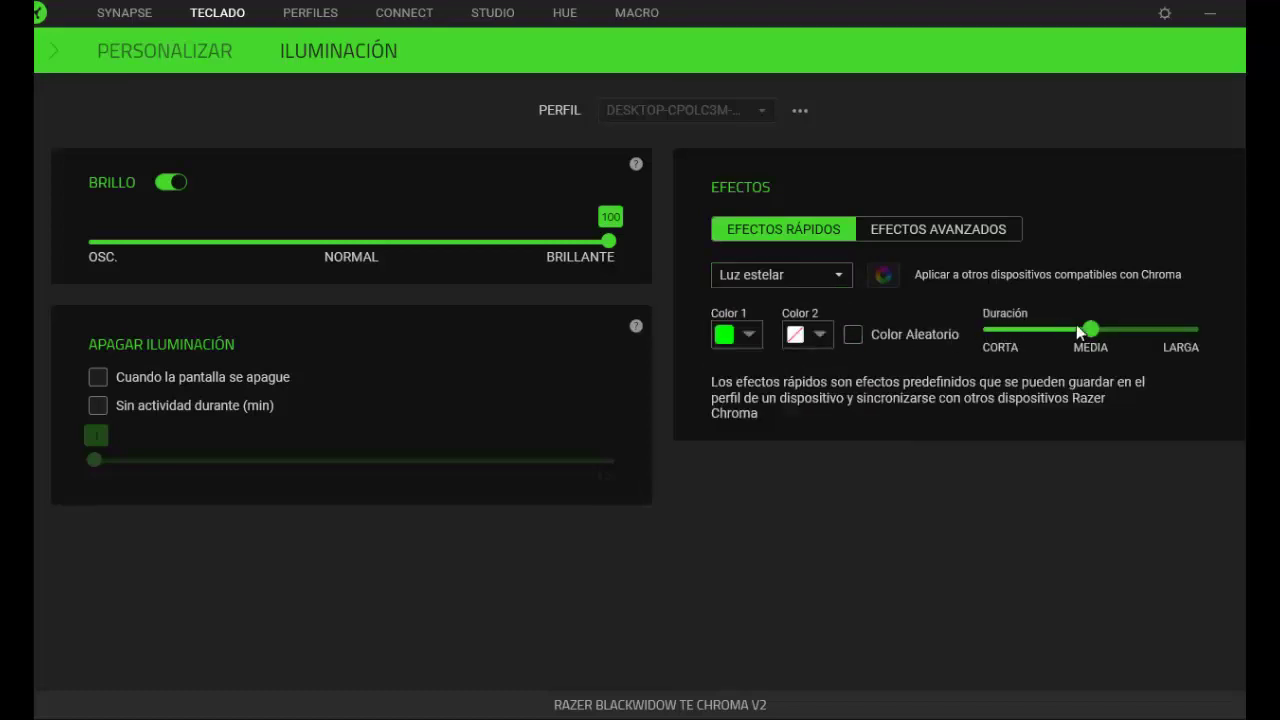
left_click(805, 280)
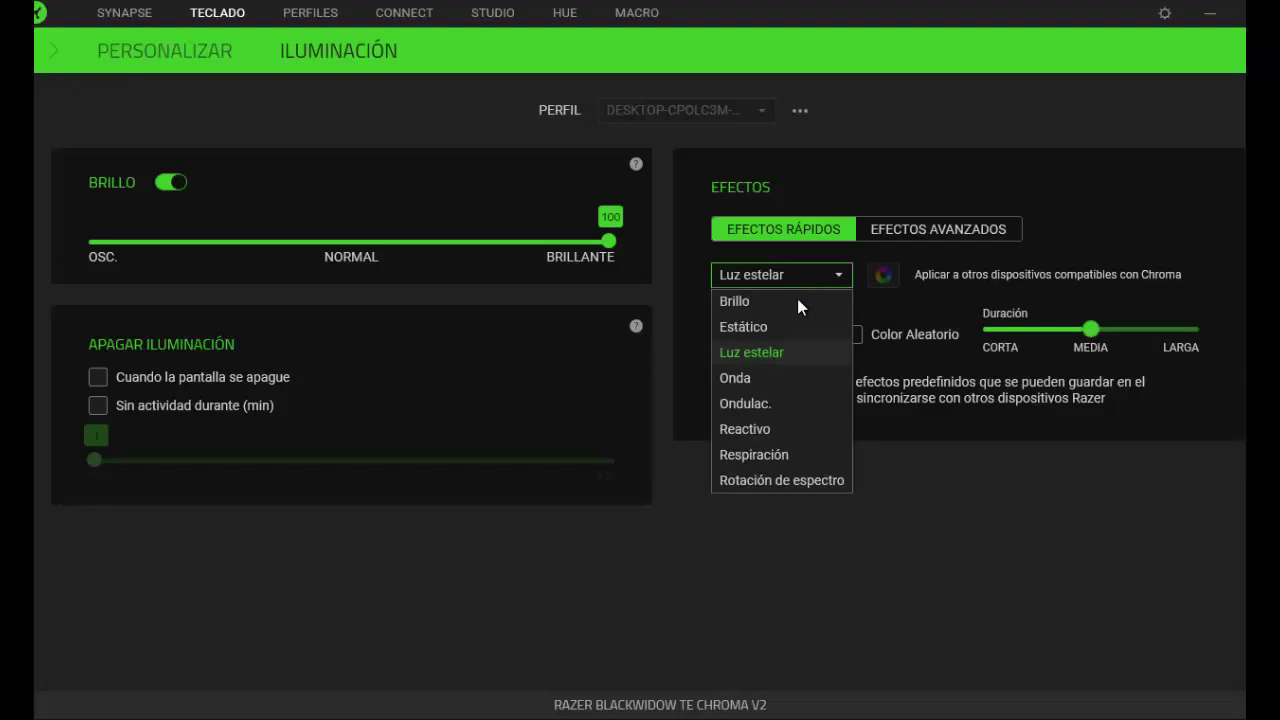
left_click(774, 395)
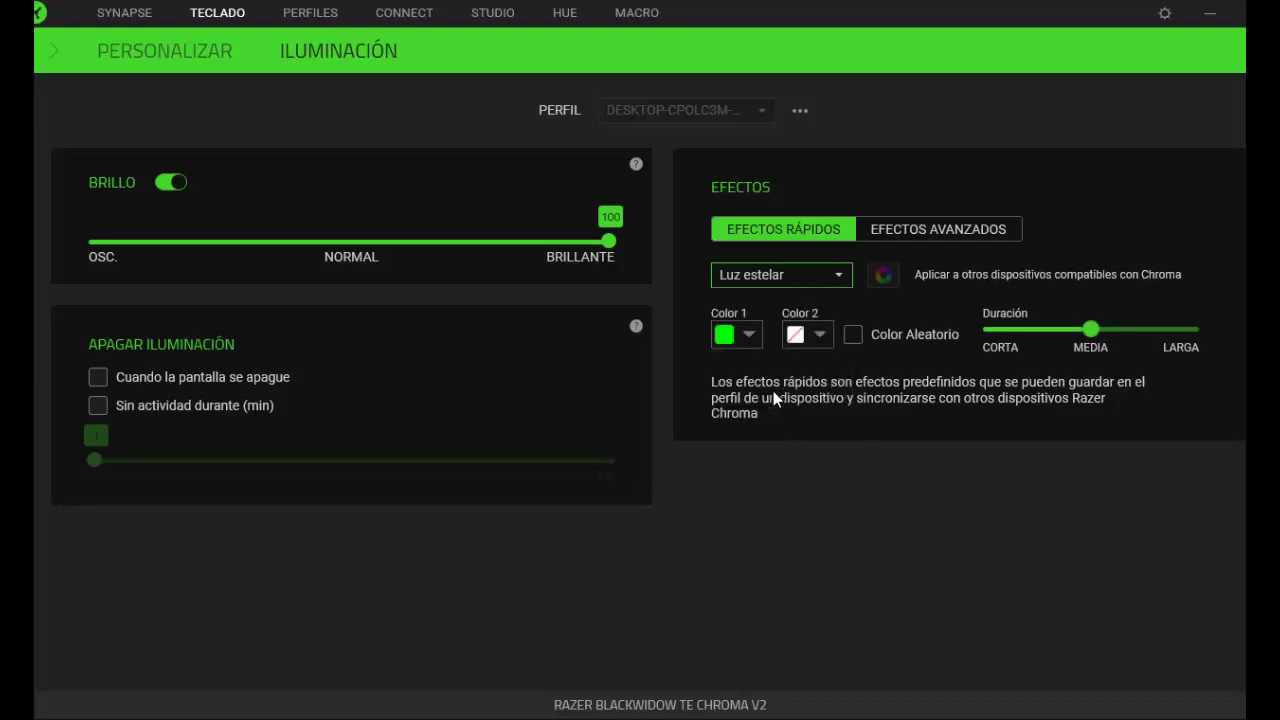
left_click(803, 278)
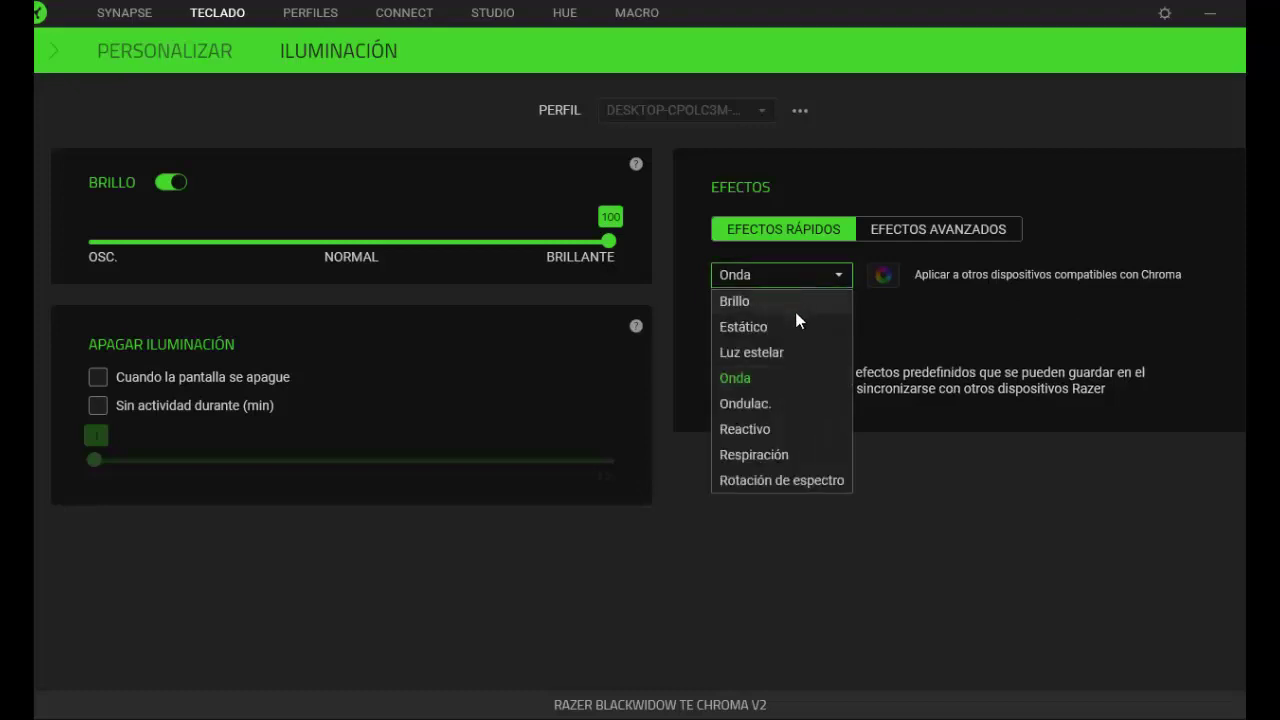
left_click(797, 302)
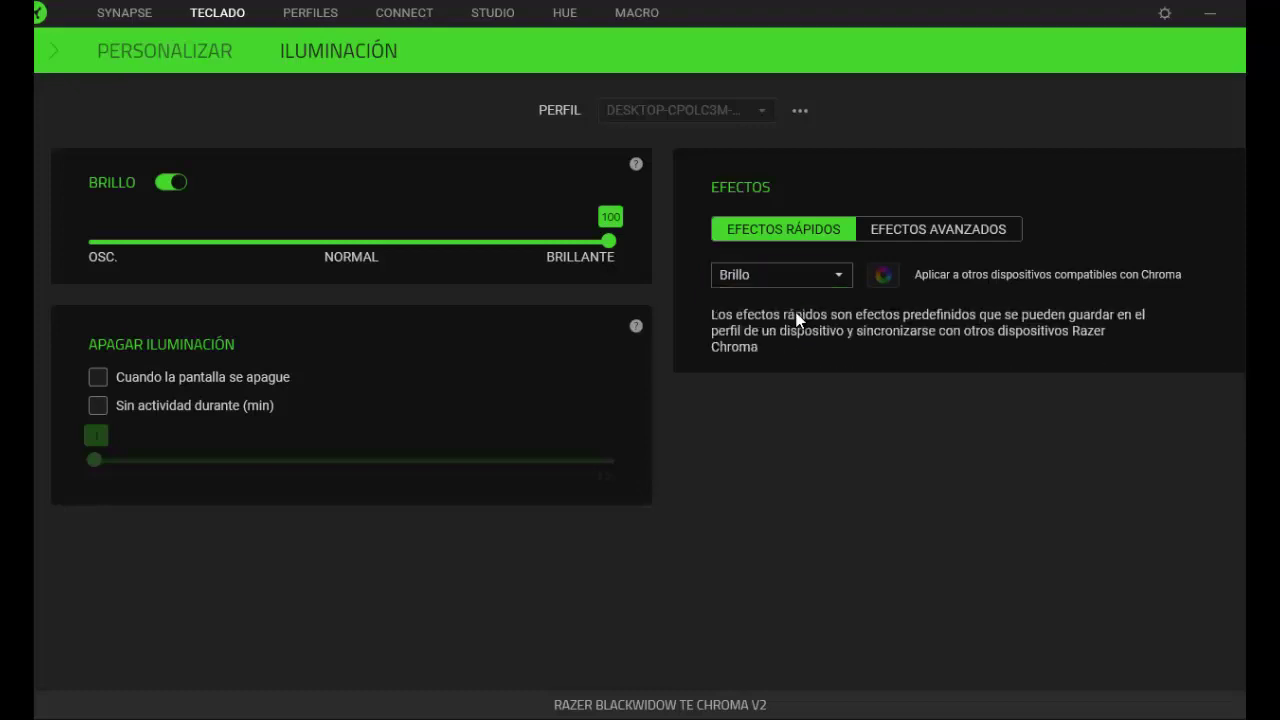
- Switch the keyboard to advanced effects and open Chroma Studio to view its quick key selections
left_click(909, 244)
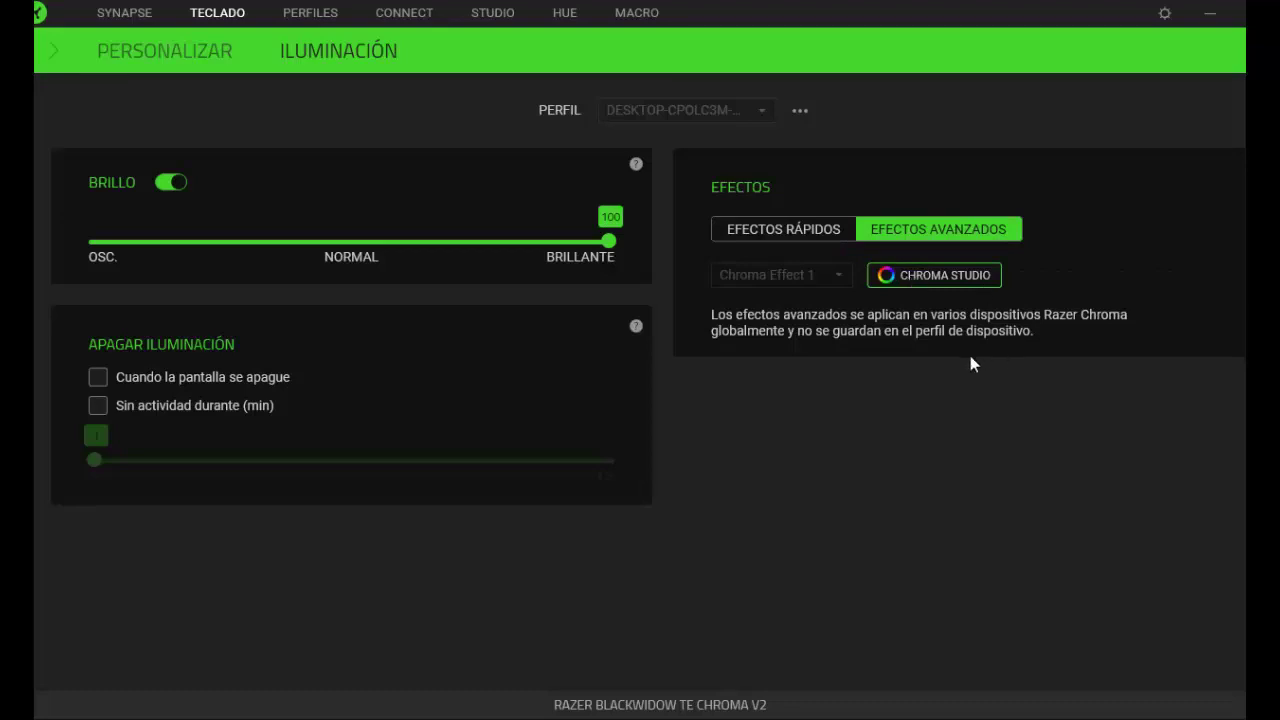
left_click(918, 280)
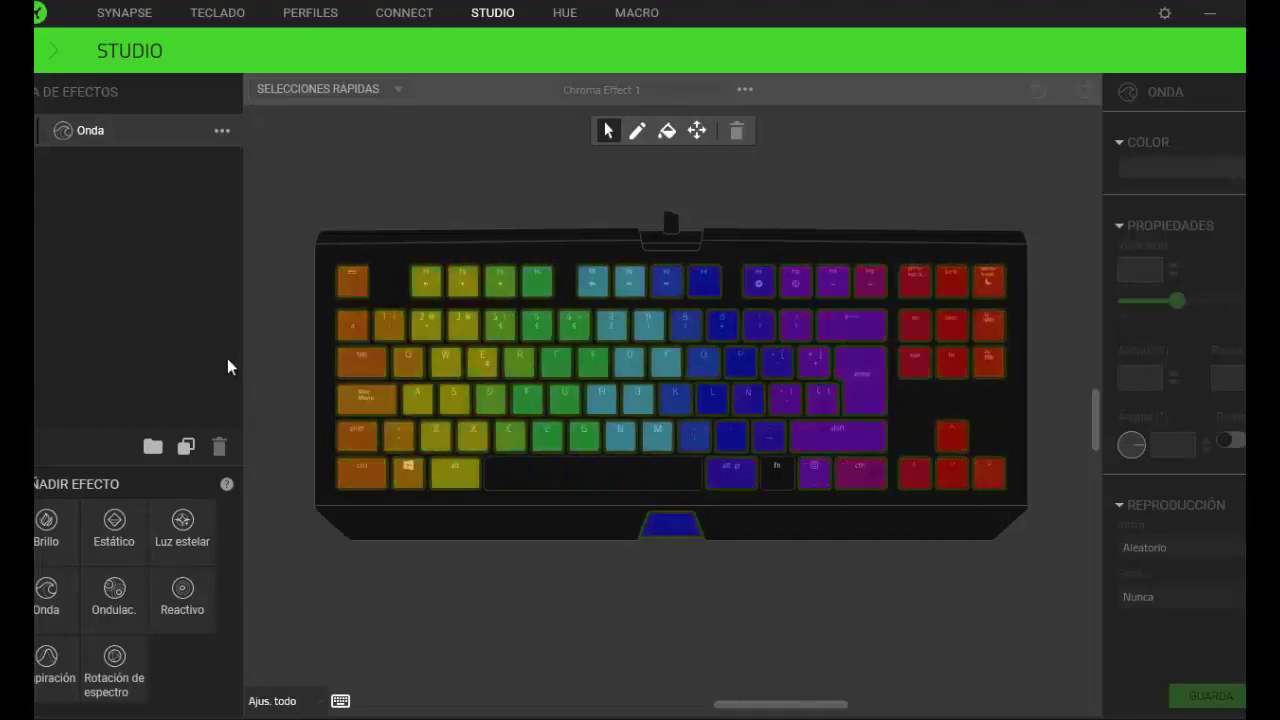
left_click(338, 88)
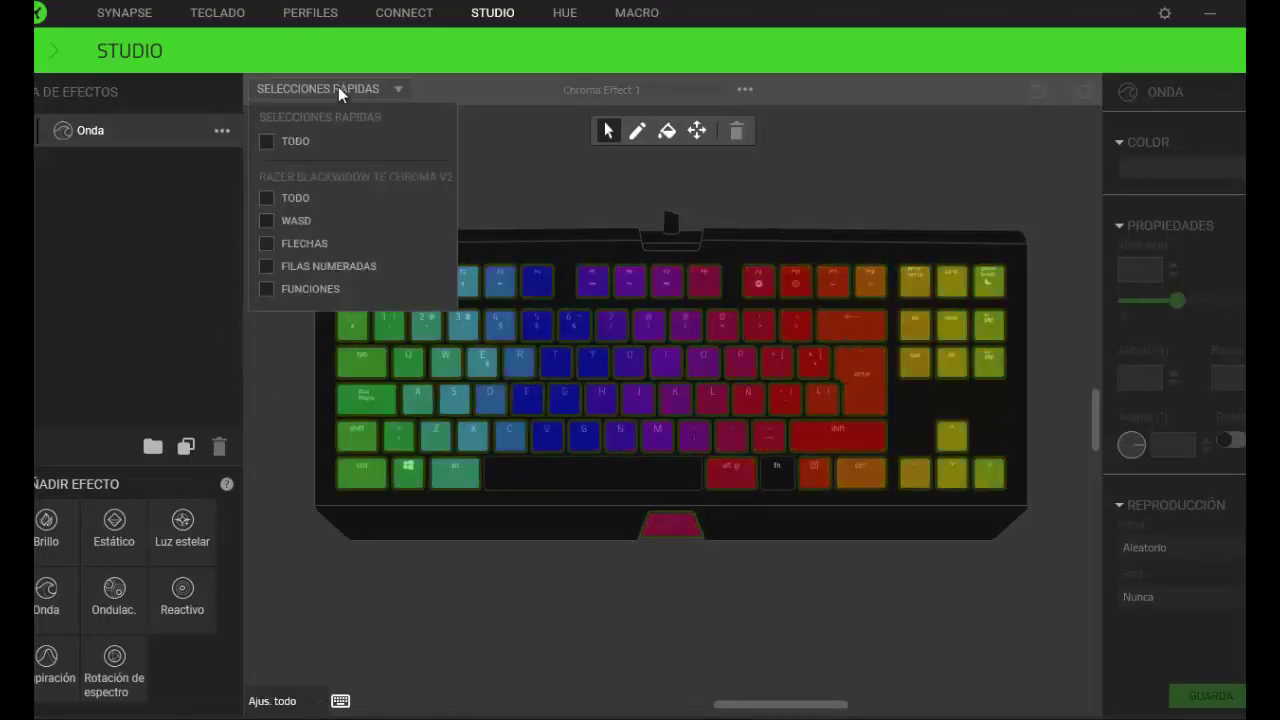
left_click(338, 88)
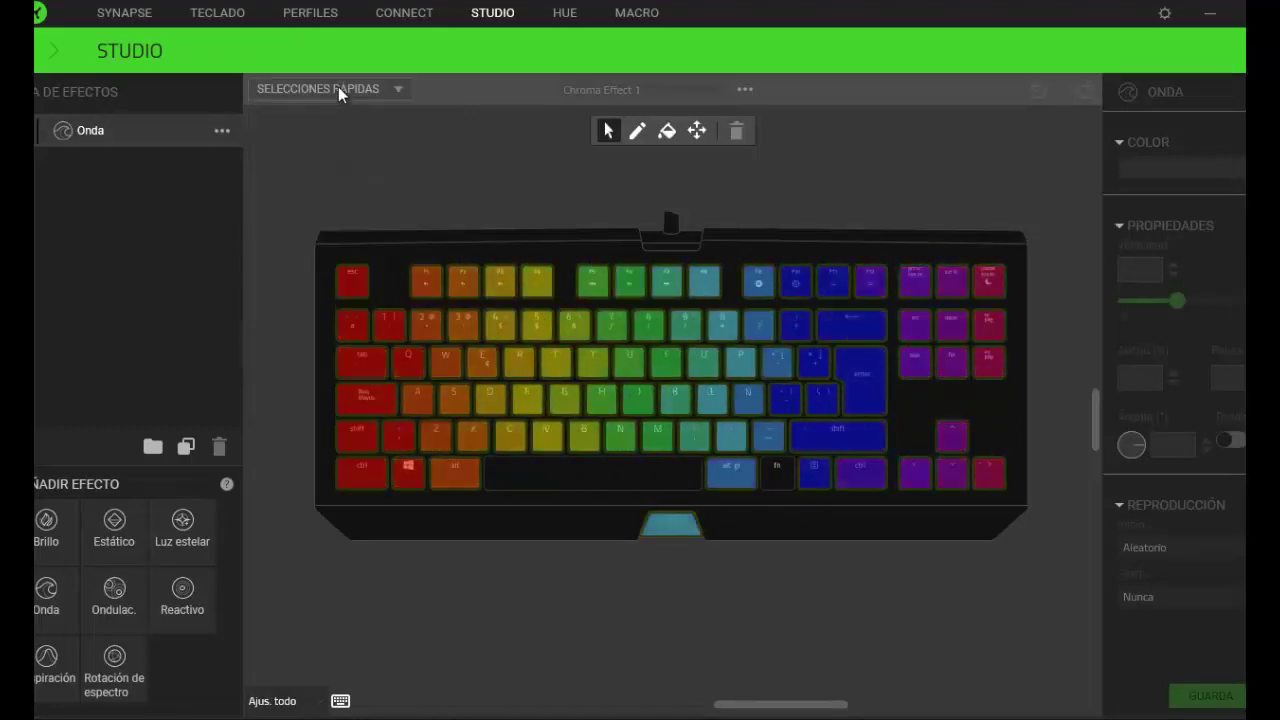
- Add Brillo, Estático and Luz estelar effect layers above the Onda layer of Chroma Effect 1
left_click(66, 550)
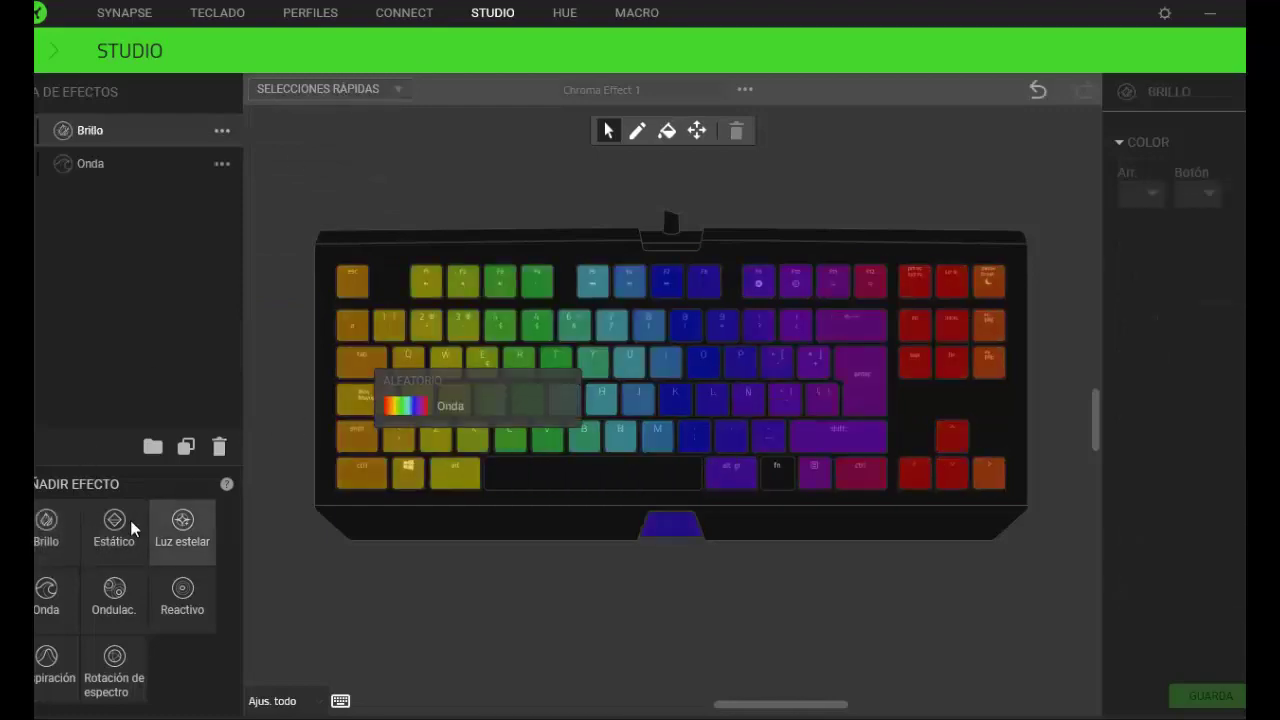
left_click(104, 527)
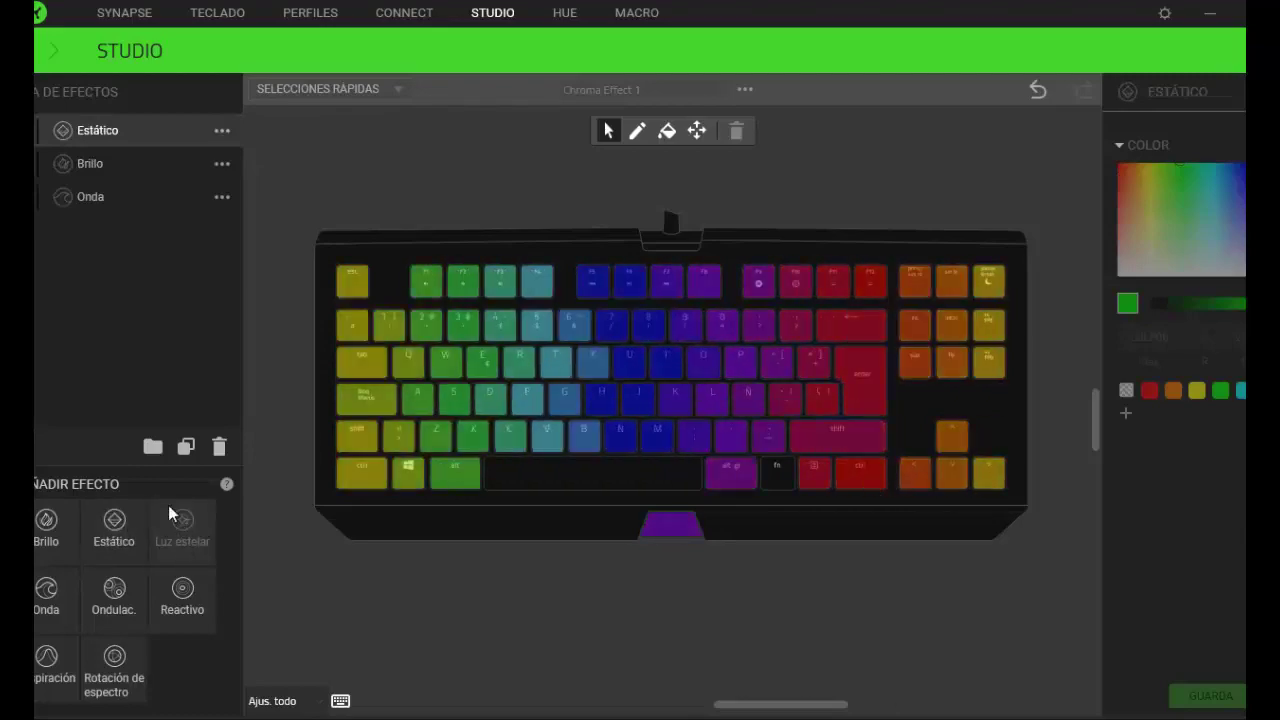
left_click(170, 512)
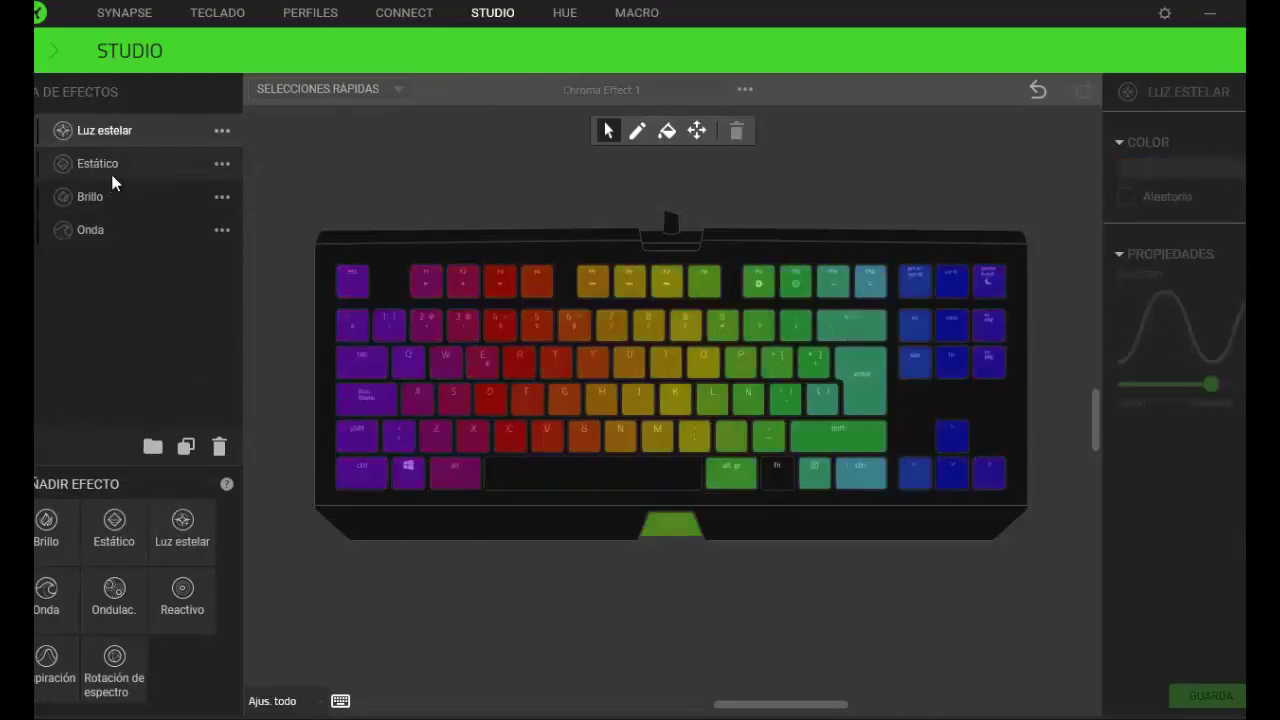
- Select the Estático, Brillo and Onda layers in turn to view their properties
left_click(112, 175)
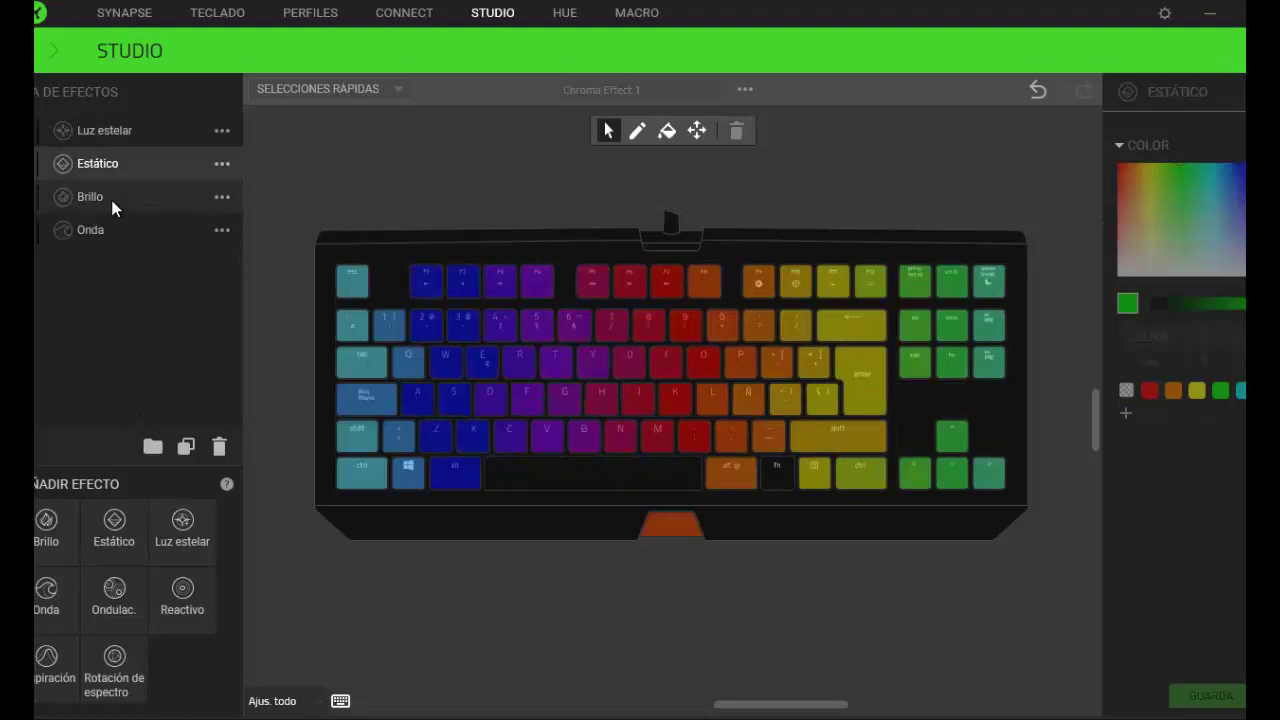
left_click(112, 202)
left_click(107, 230)
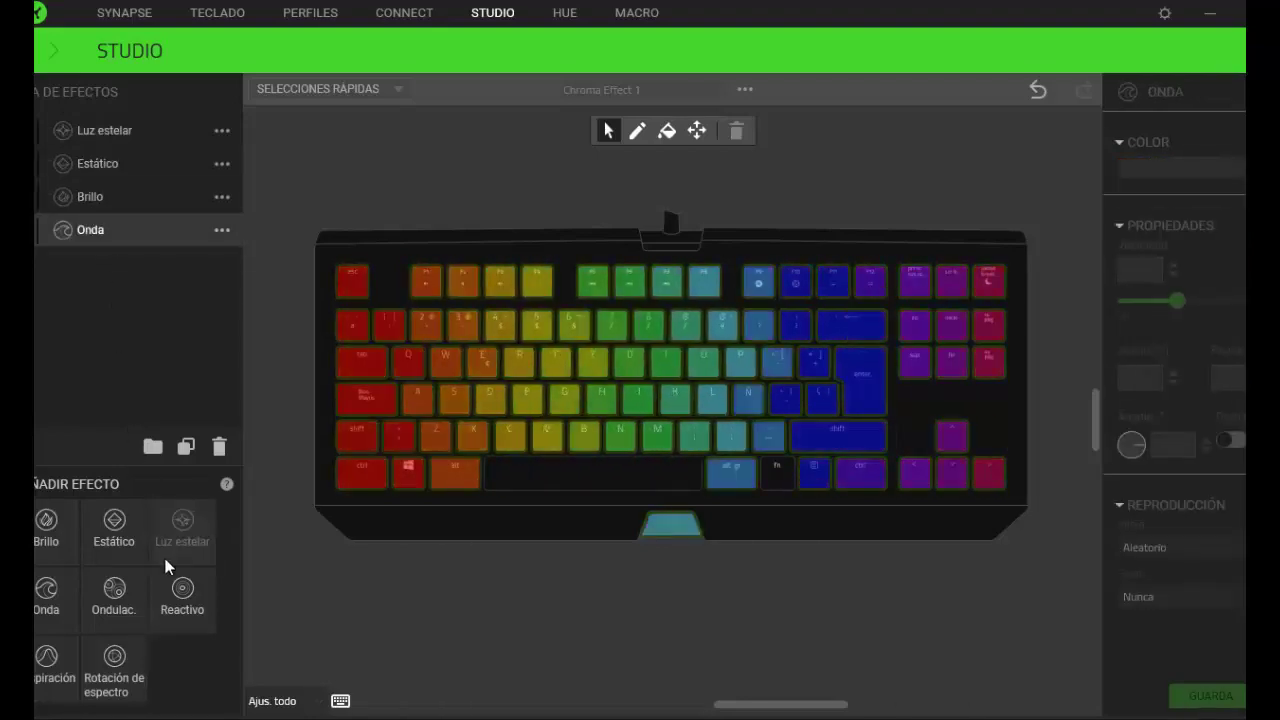
left_click(167, 562)
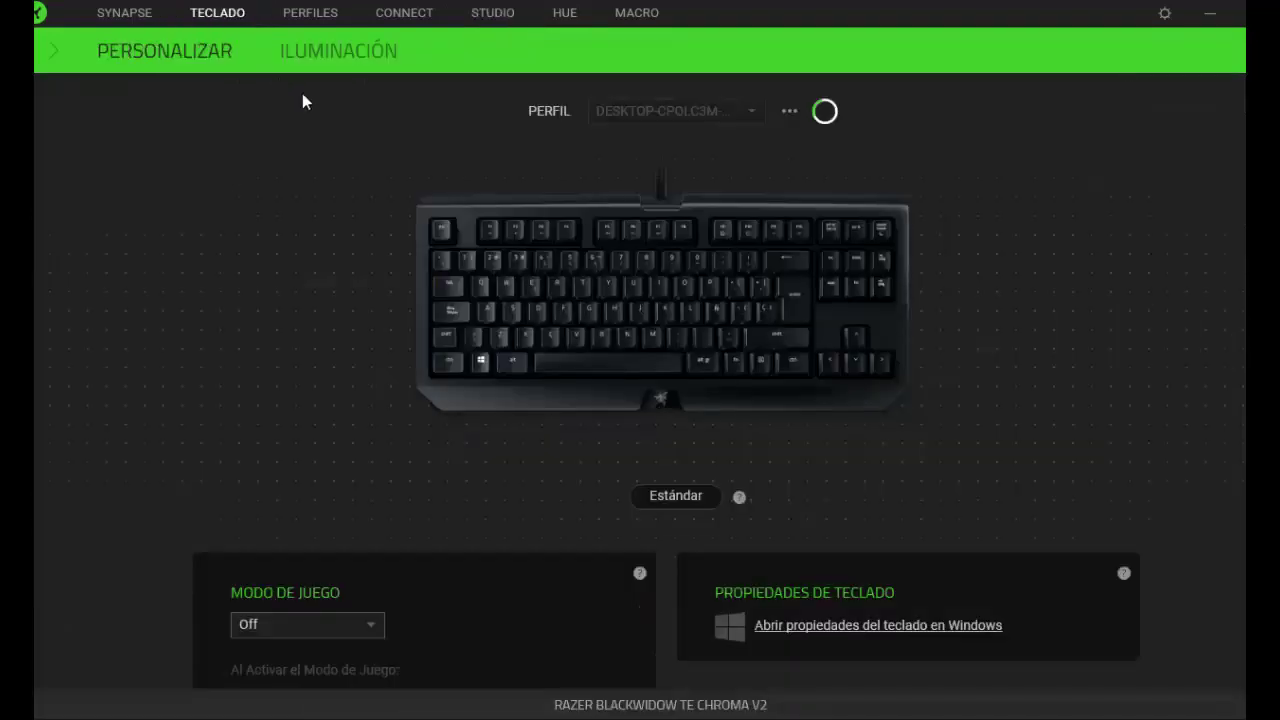
- Return to the keyboard's lighting settings to view the profile management options, and go back to its customization page
left_click(352, 48)
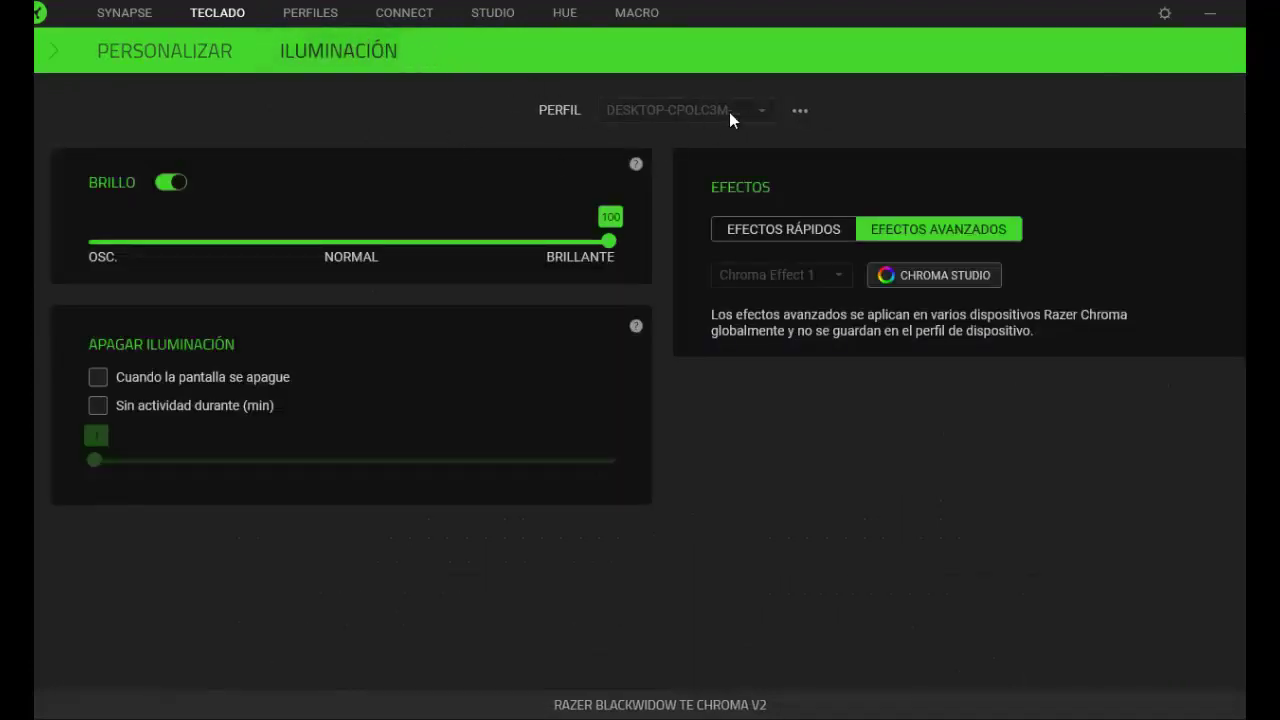
left_click(932, 274)
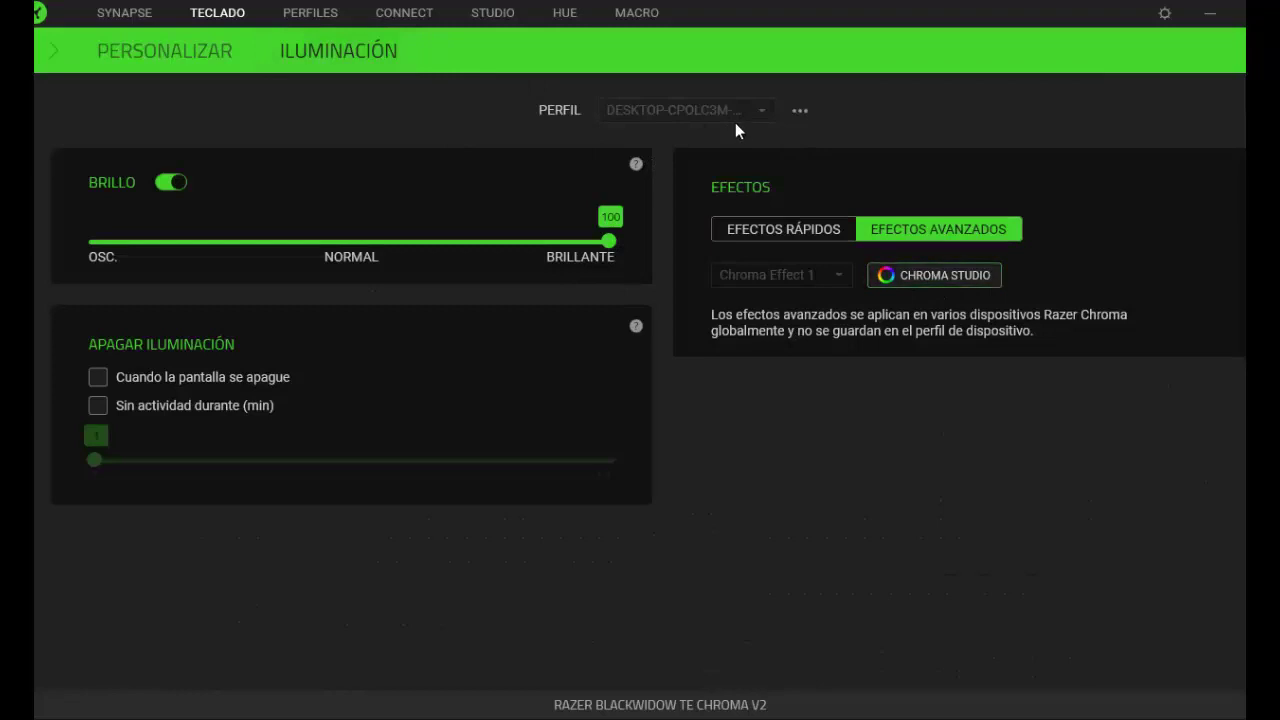
left_click(795, 115)
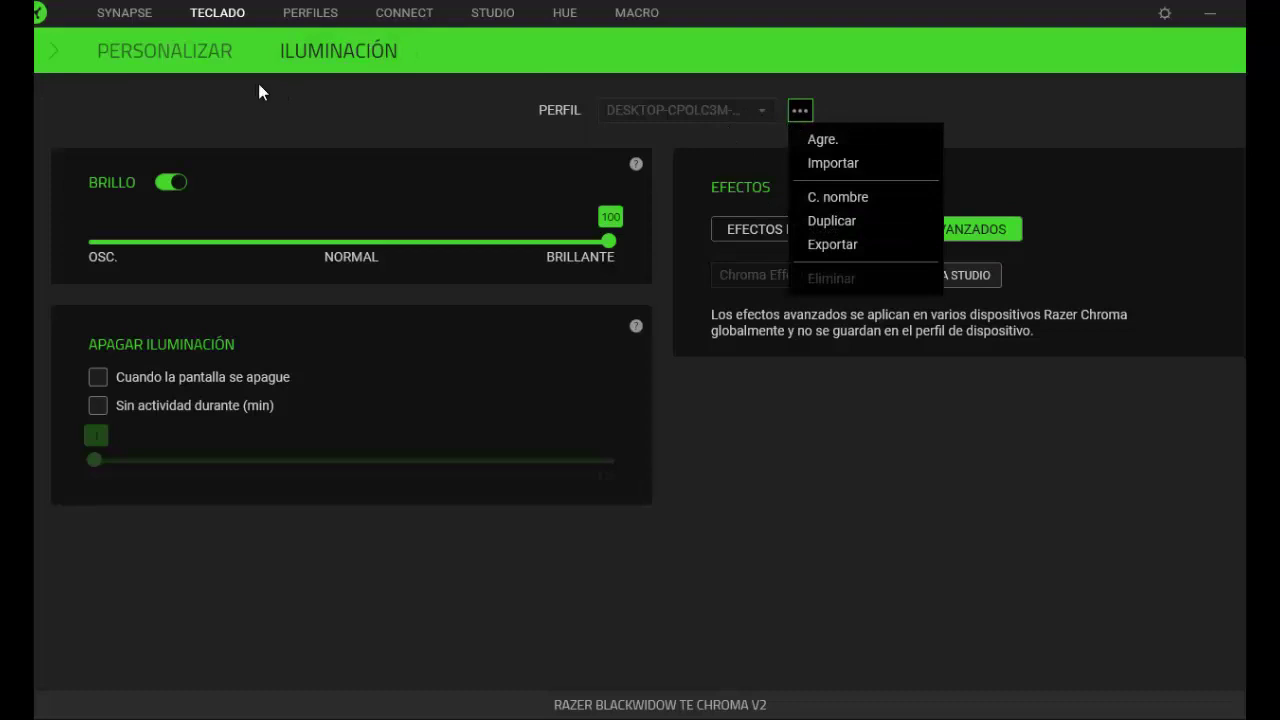
left_click(136, 70)
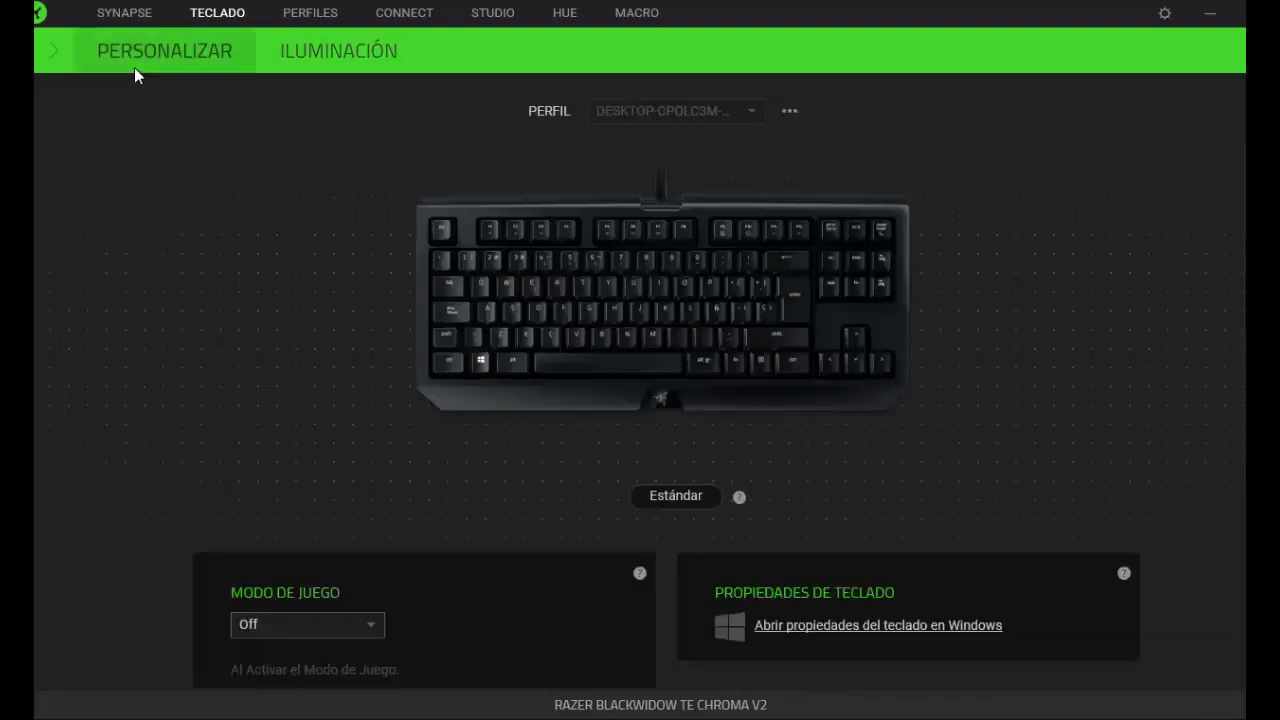